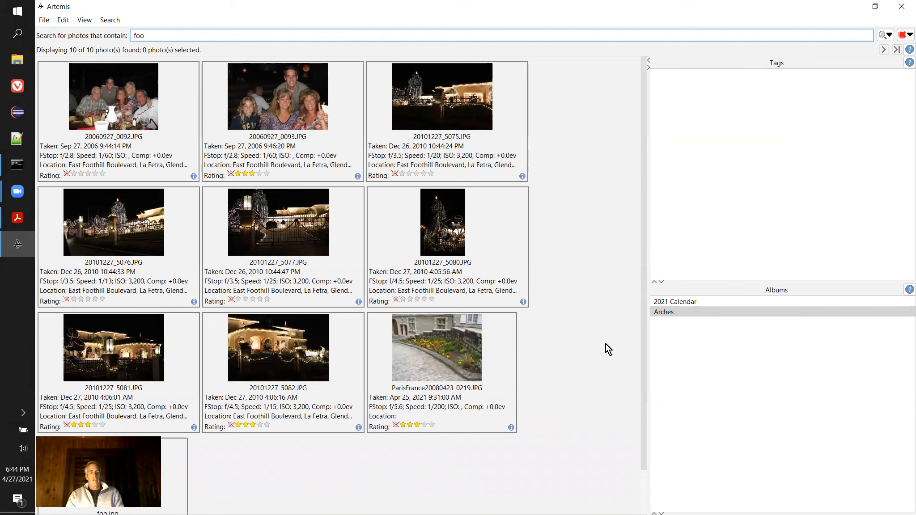
- Open the photo ParisFrance20080423_0219.JPG with the Open command, then close the viewer
left_click(442, 339)
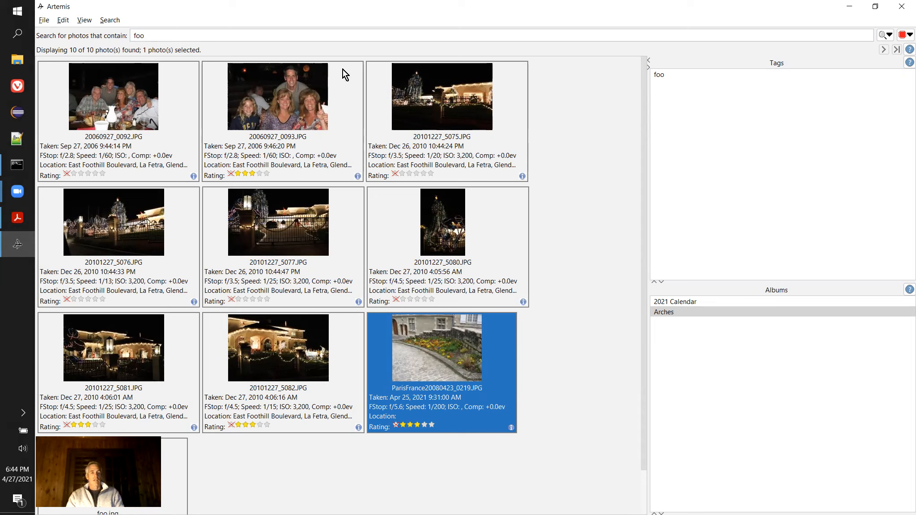
left_click(68, 21)
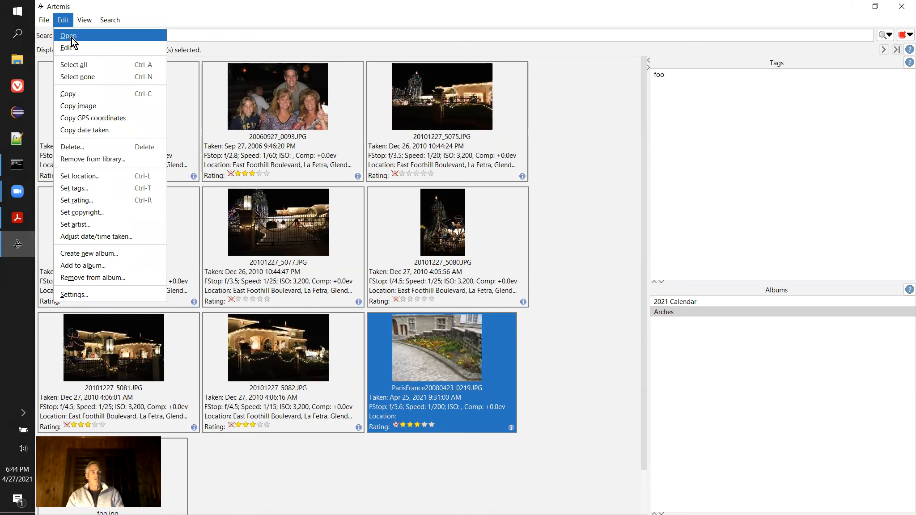
right_click(436, 343)
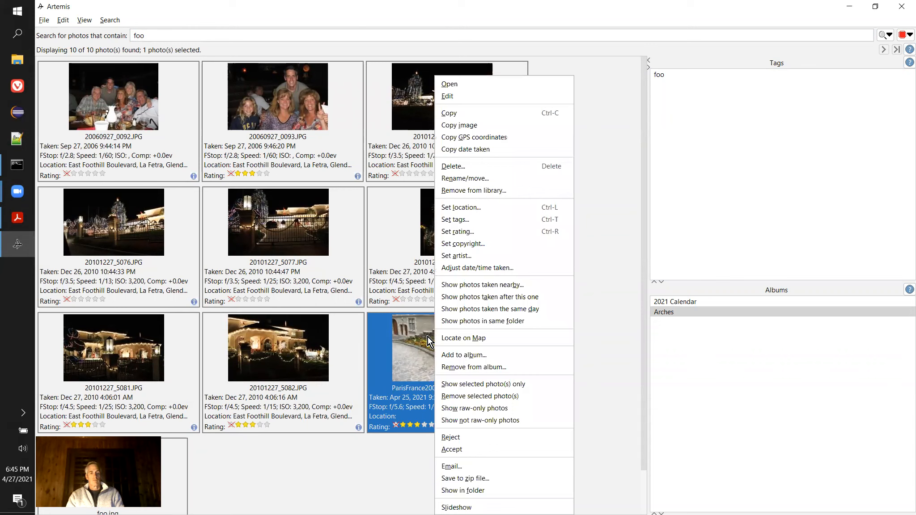
left_click(472, 85)
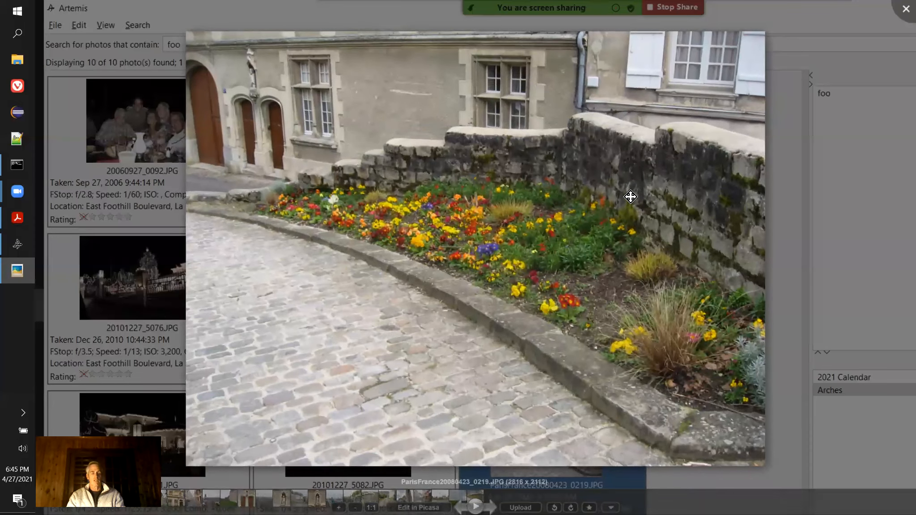
key("Escape")
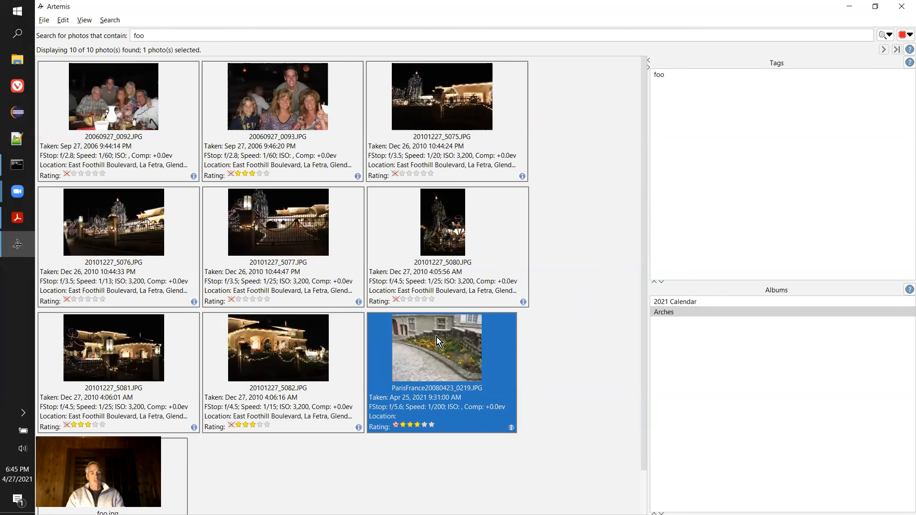
- Check the file details of ParisFrance20080423_0219.JPG, then view the photo directly from its thumbnail and close the viewer
mouse_move(440, 342)
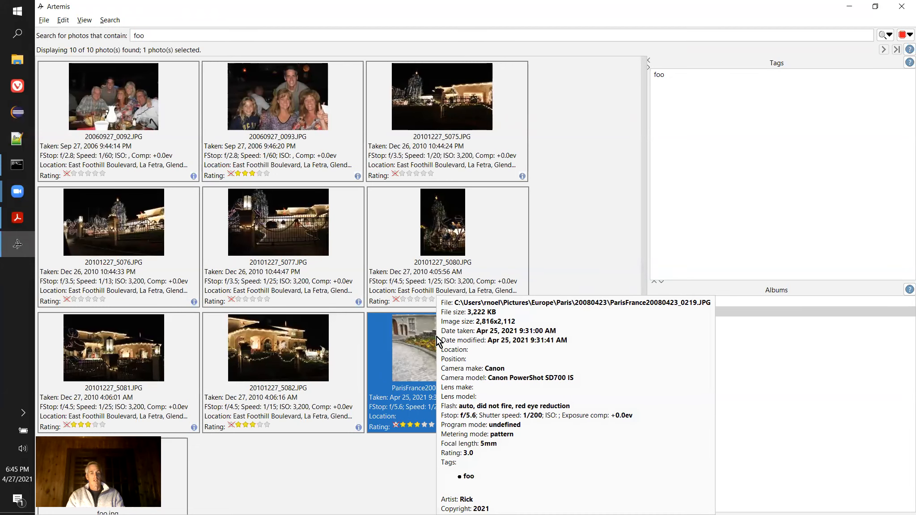
double_click(414, 329)
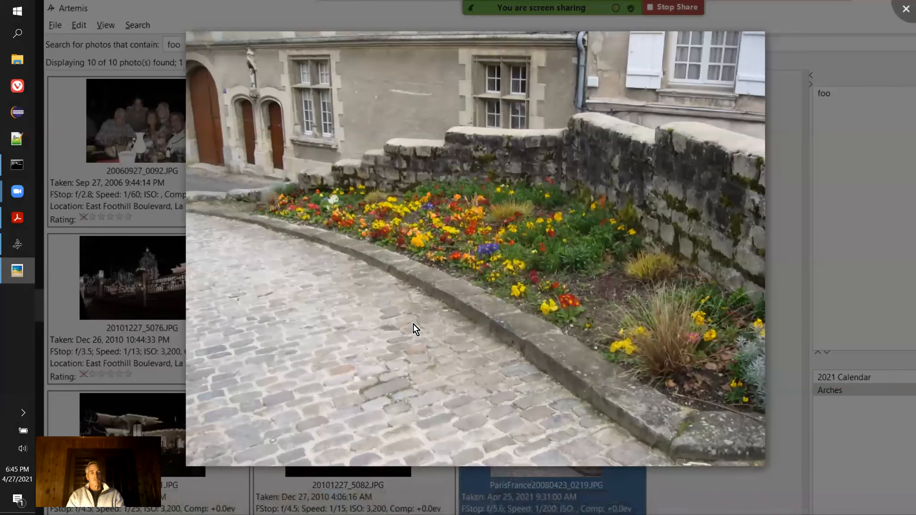
key("Escape")
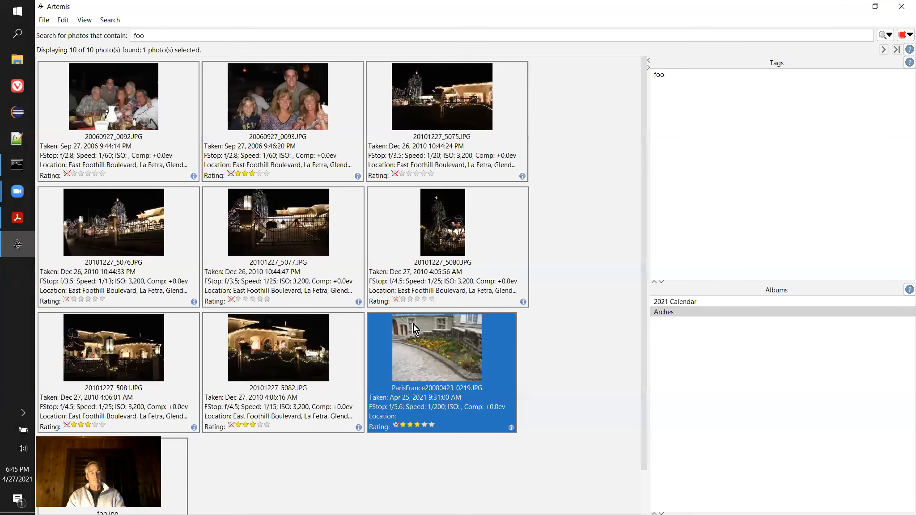
- Open ParisFrance20080423_0219.JPG in Paint with the Edit command, view it at 50% zoom and close Paint
right_click(413, 329)
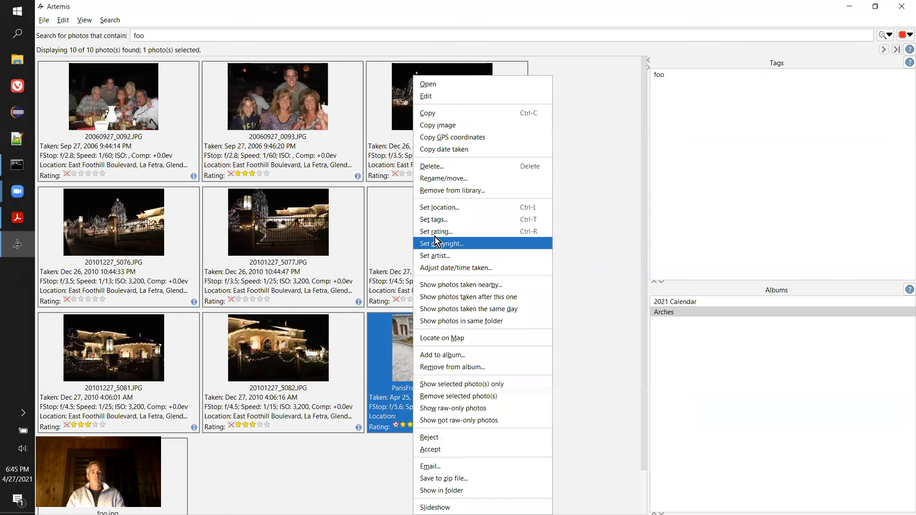
left_click(447, 99)
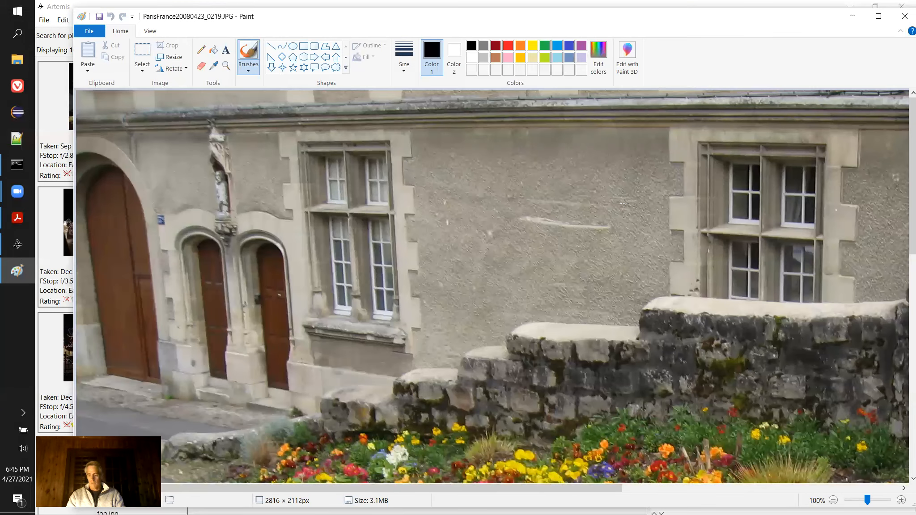
scroll(624, 204, "down", 1)
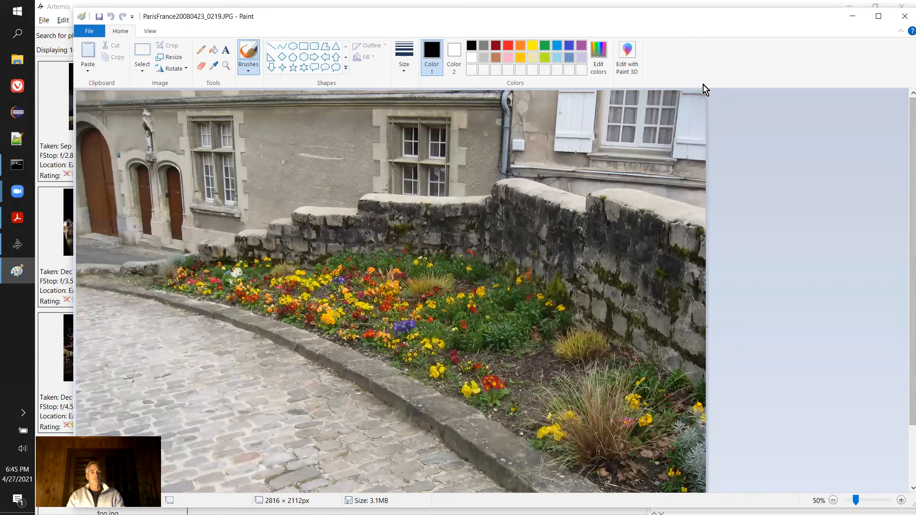
left_click(903, 21)
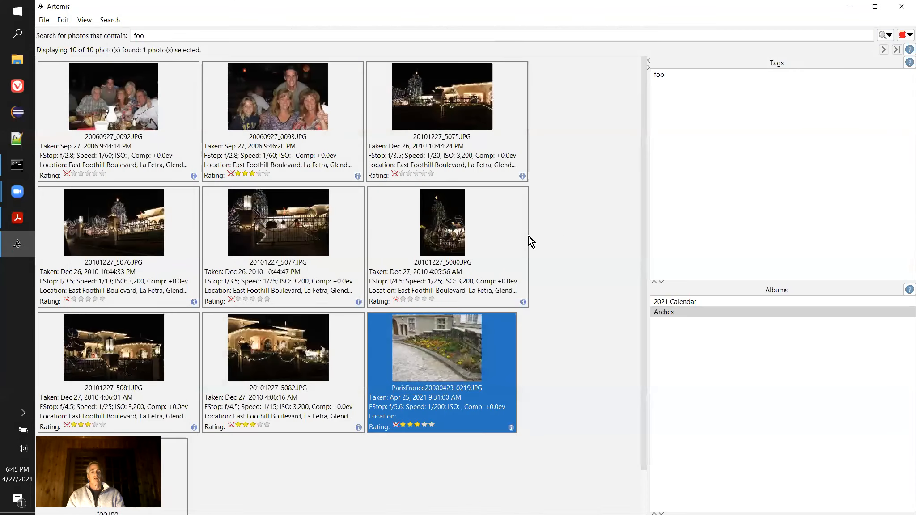
- Add a new blank user command in the Commands section of the application settings
right_click(421, 333)
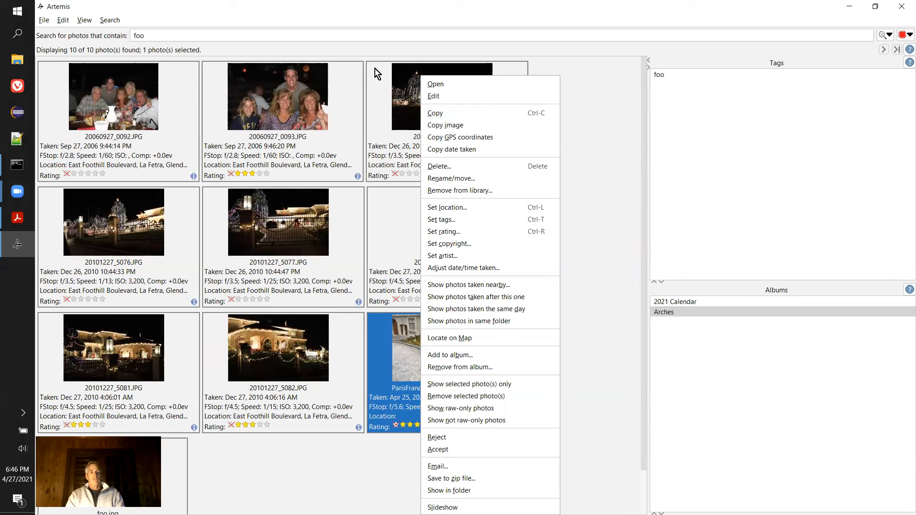
left_click(206, 17)
left_click(63, 20)
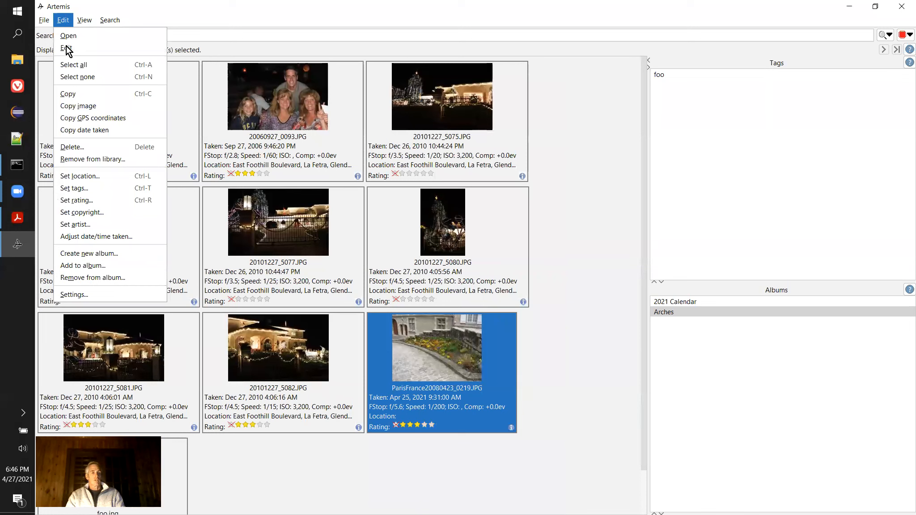
left_click(99, 302)
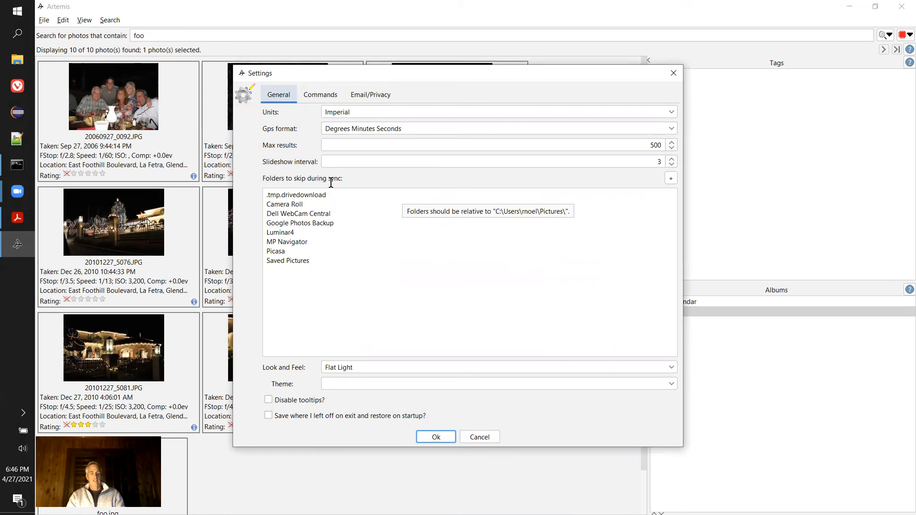
left_click(320, 96)
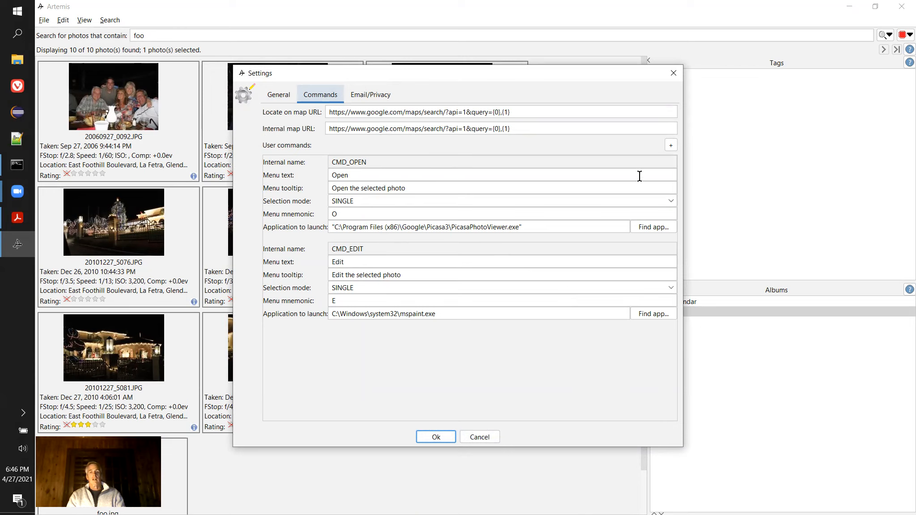
left_click(671, 146)
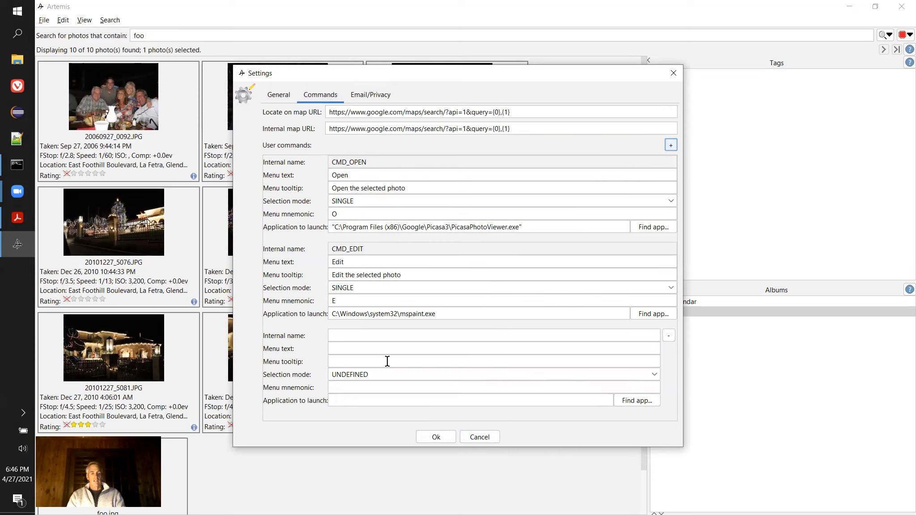
- Give the new user command the internal name CMD_LUMINAR and the menu text "Edit with Luminar"
left_click(379, 336)
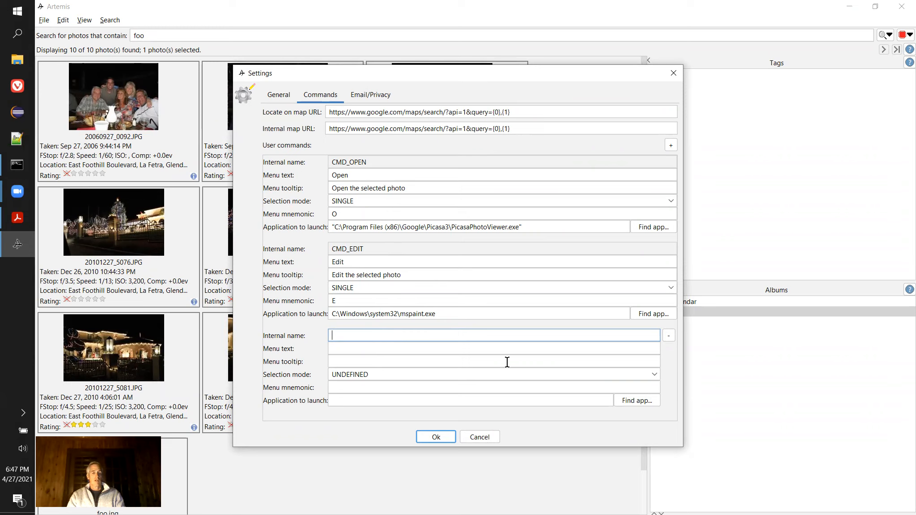
type("CMD_")
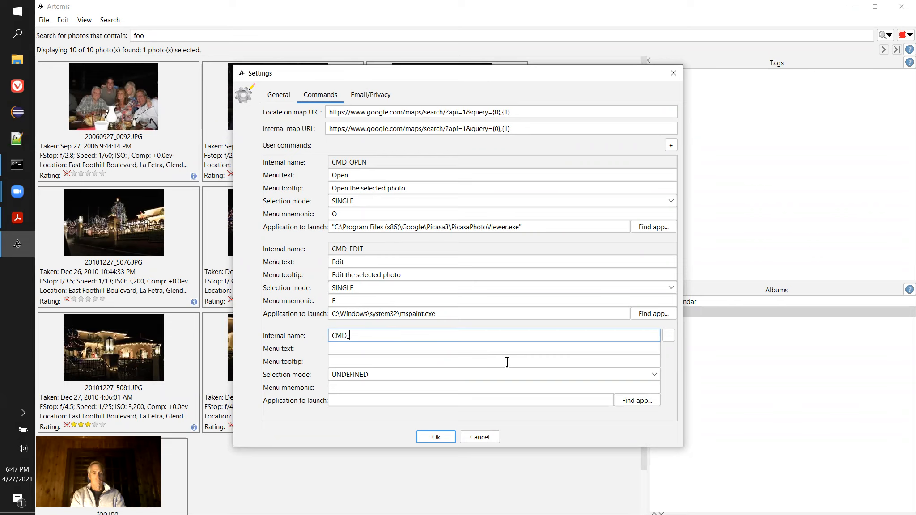
type("LUMINAR")
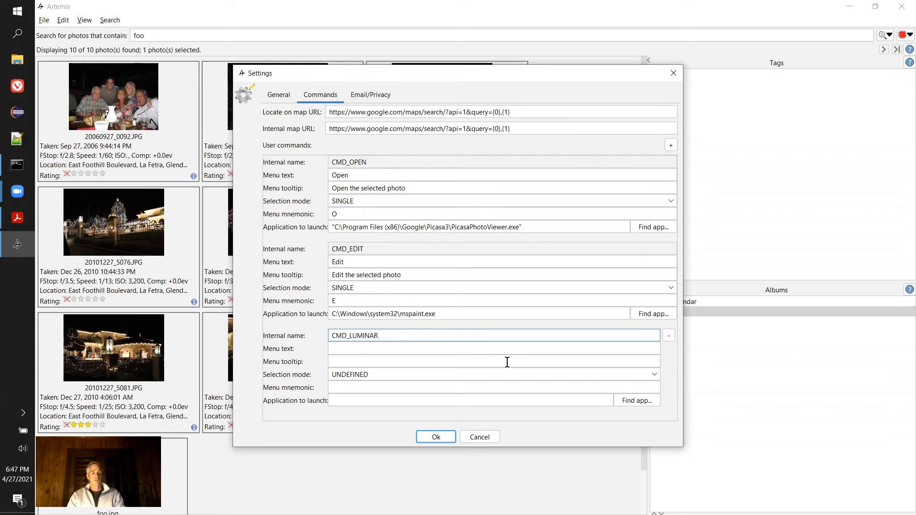
left_click(346, 349)
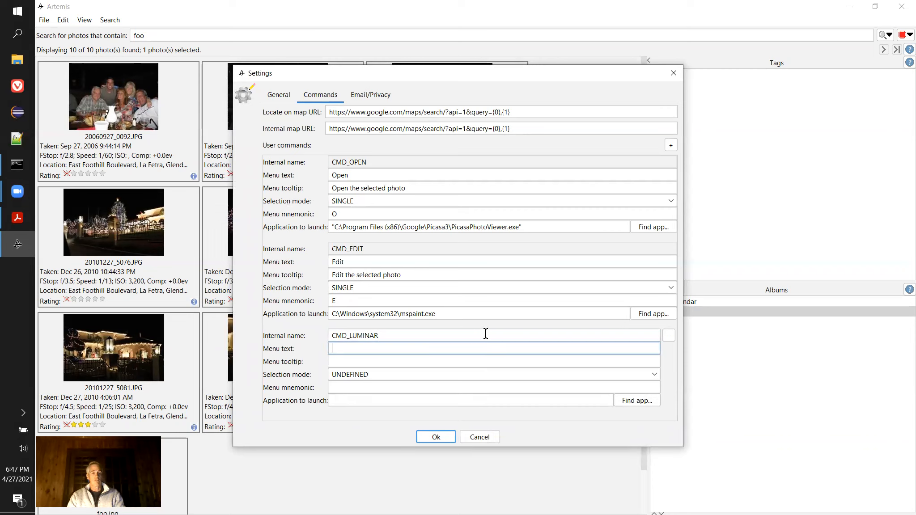
type("Edit ")
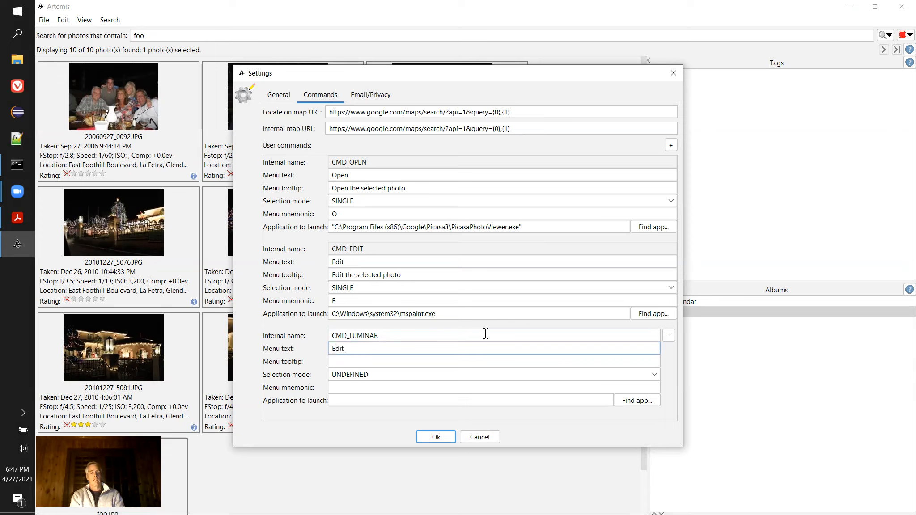
type("with Luminar")
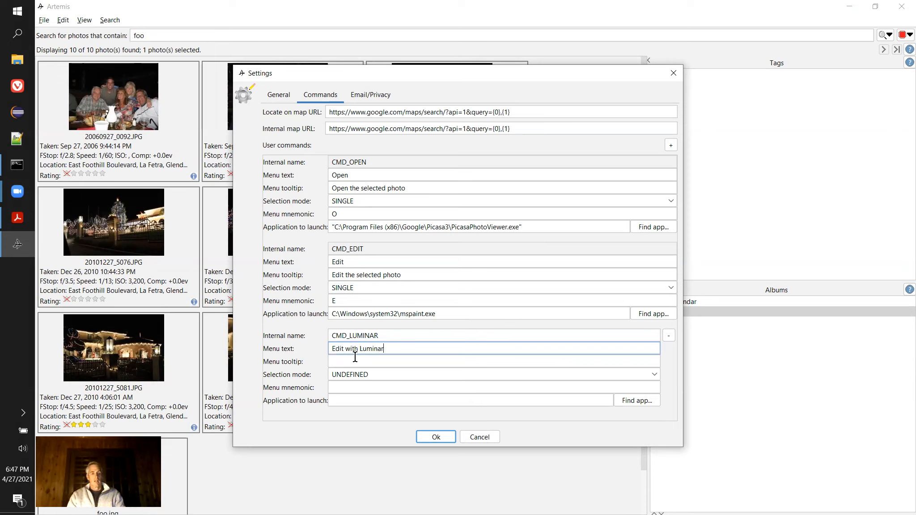
- Set the CMD_LUMINAR command's menu tooltip to "Edit the selected photo with Luminar 4"
left_click(352, 361)
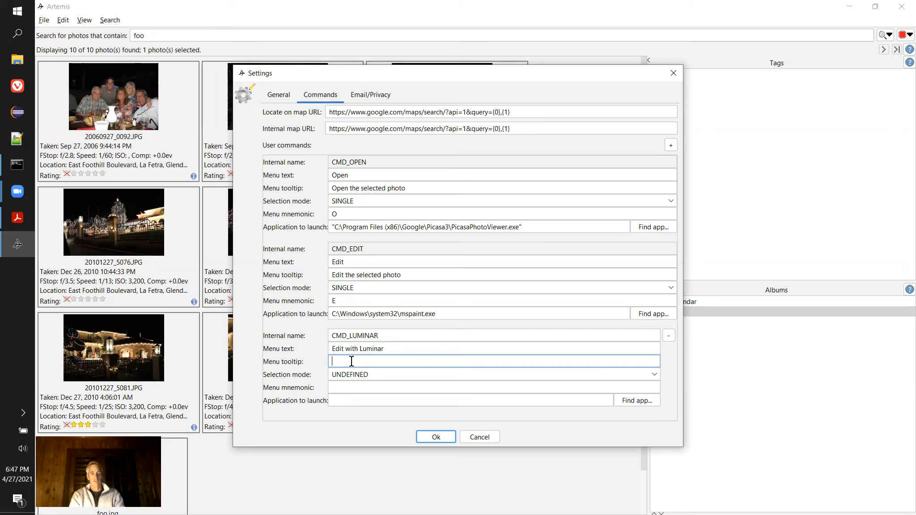
type("Edit the ")
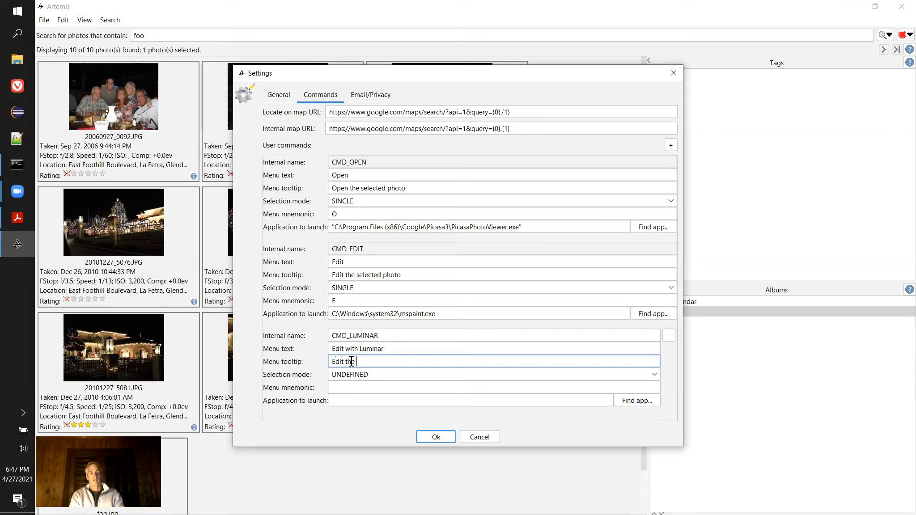
type("selecte")
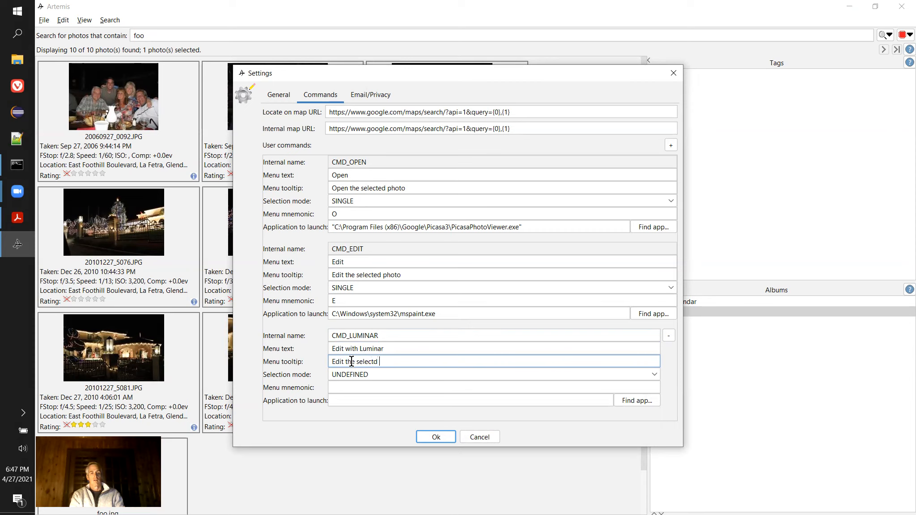
key("BackSpace")
type("d photo with Luminar 4")
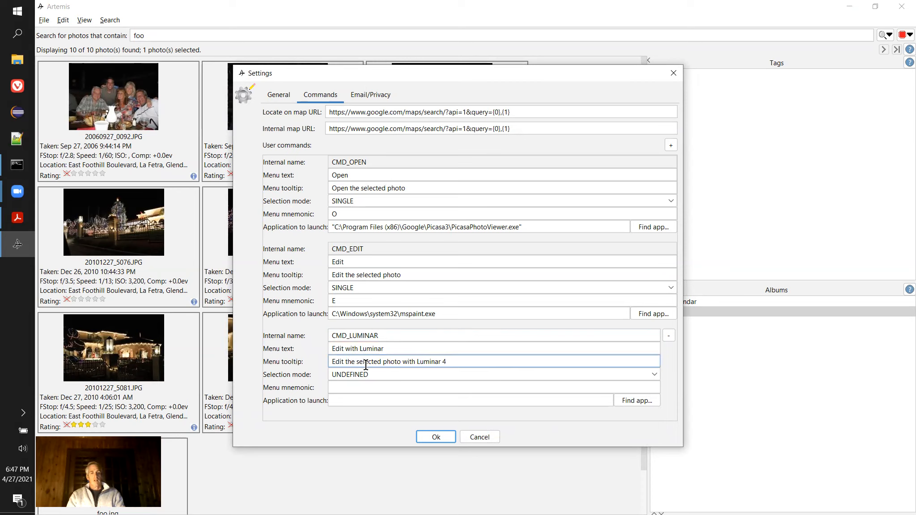
- Set the CMD_LUMINAR command's selection mode to SINGLE and its menu mnemonic to L
left_click(394, 374)
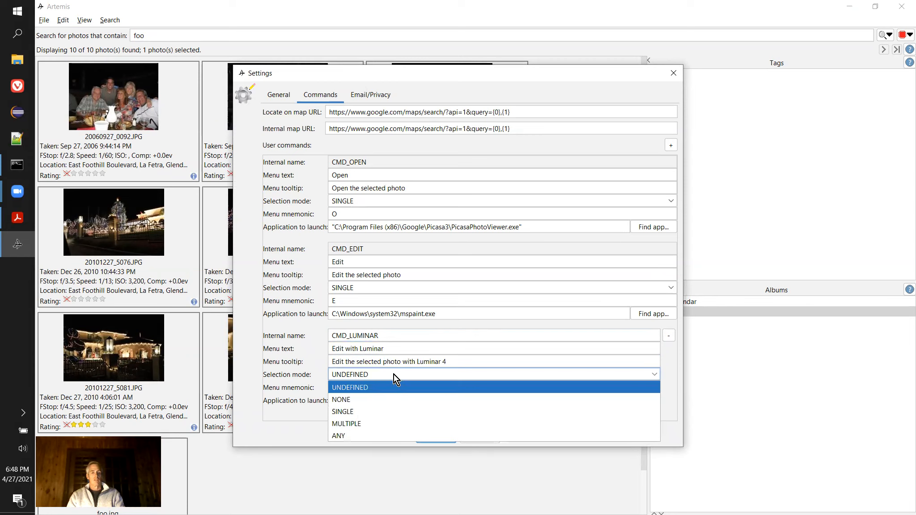
left_click(357, 411)
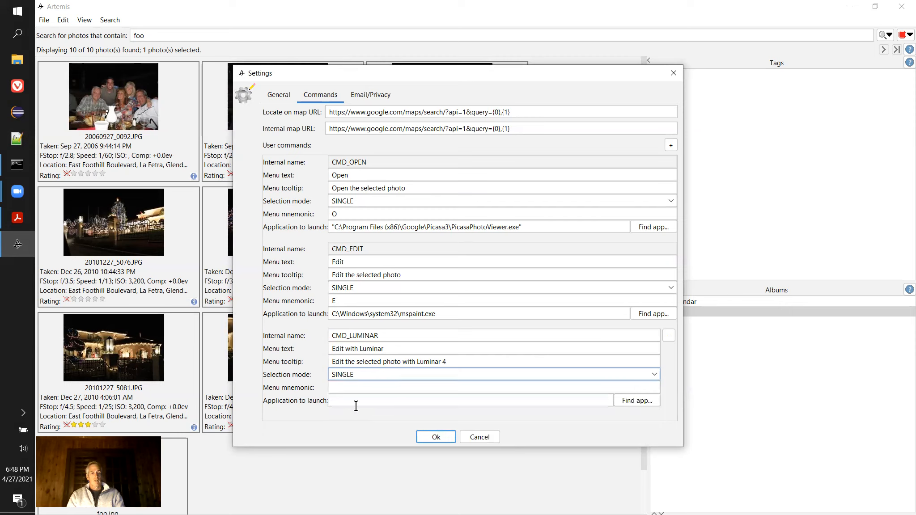
left_click(351, 388)
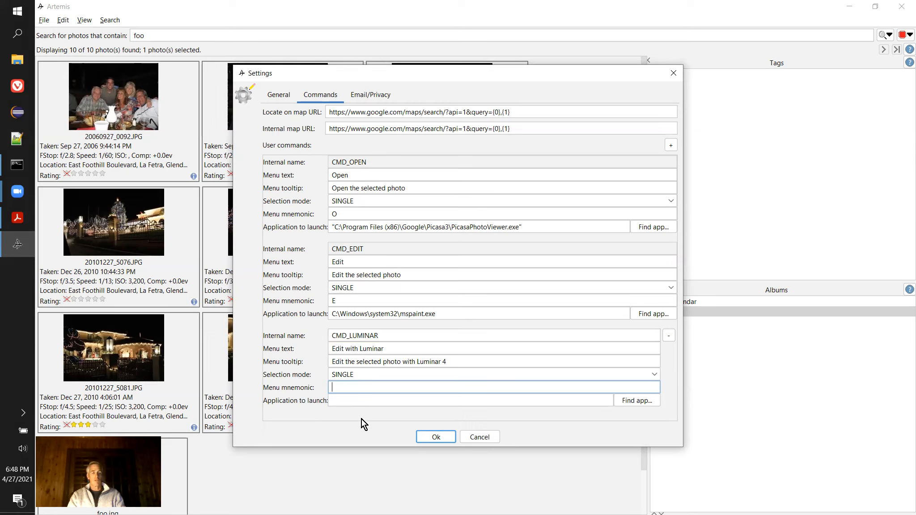
type("L")
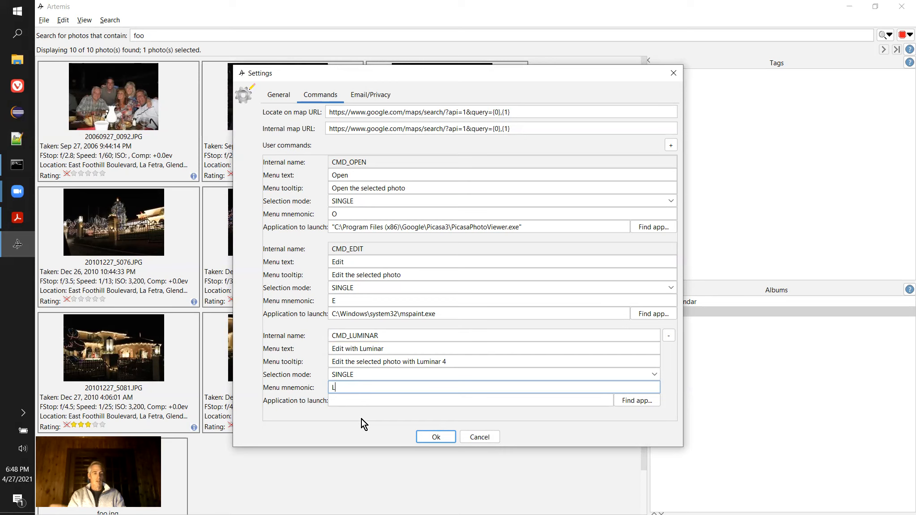
- Start choosing the application to launch for the CMD_LUMINAR command and browse to the \program files folder
left_click(354, 397)
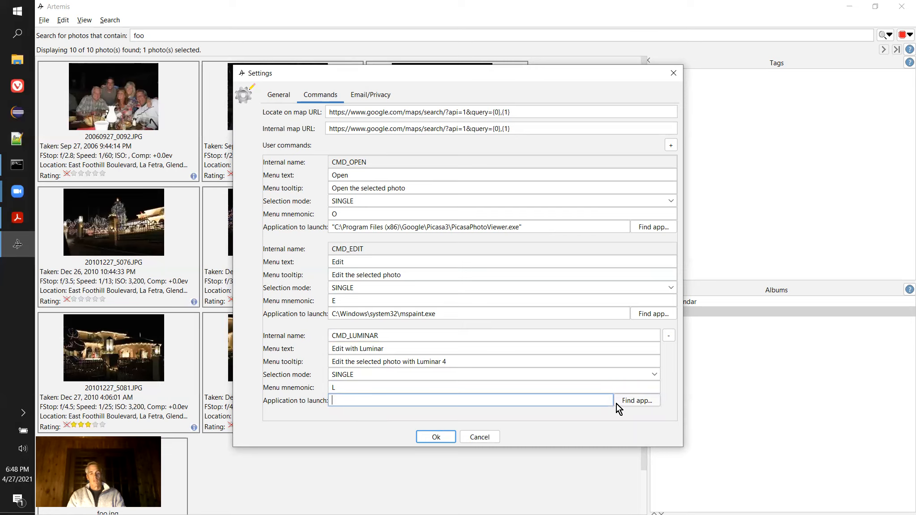
left_click(631, 404)
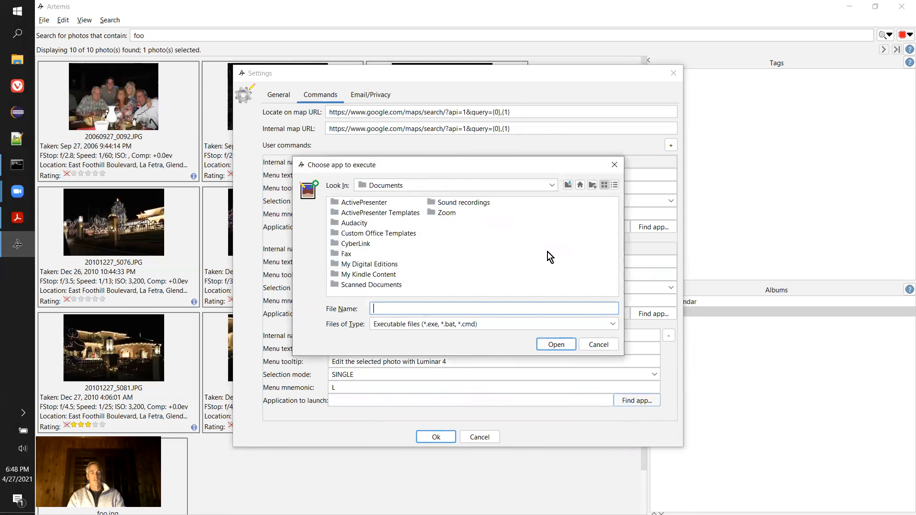
type("\\")
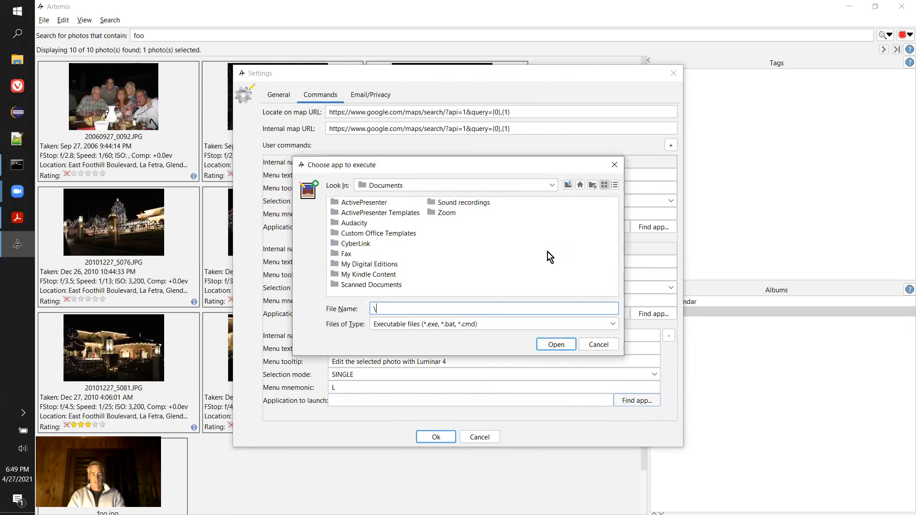
type("program files")
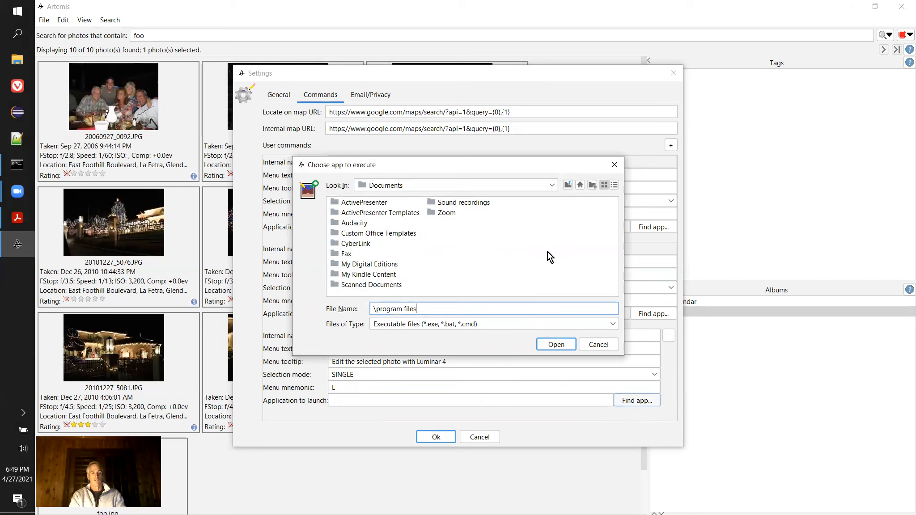
key("Return")
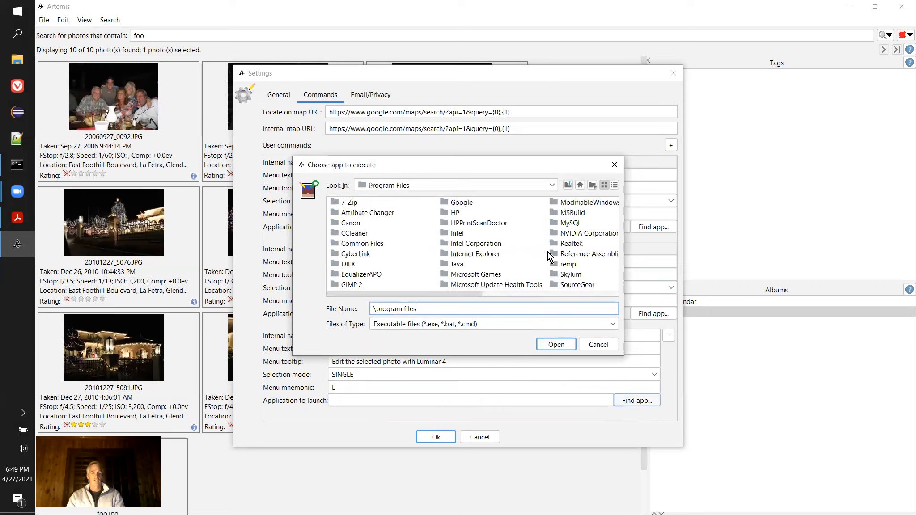
- Choose Luminar 4.exe from the Skylum\Luminar 4 folder as the CMD_LUMINAR application and save the settings
left_click(556, 278)
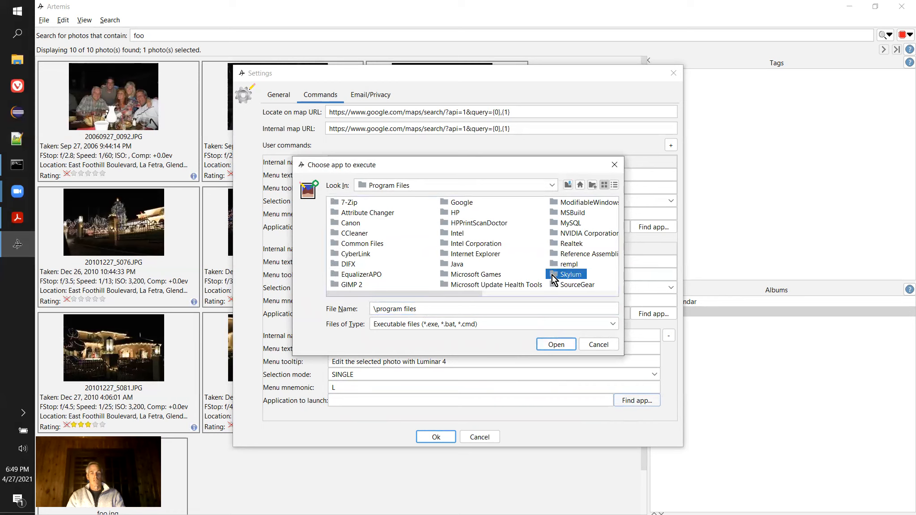
left_click(553, 277)
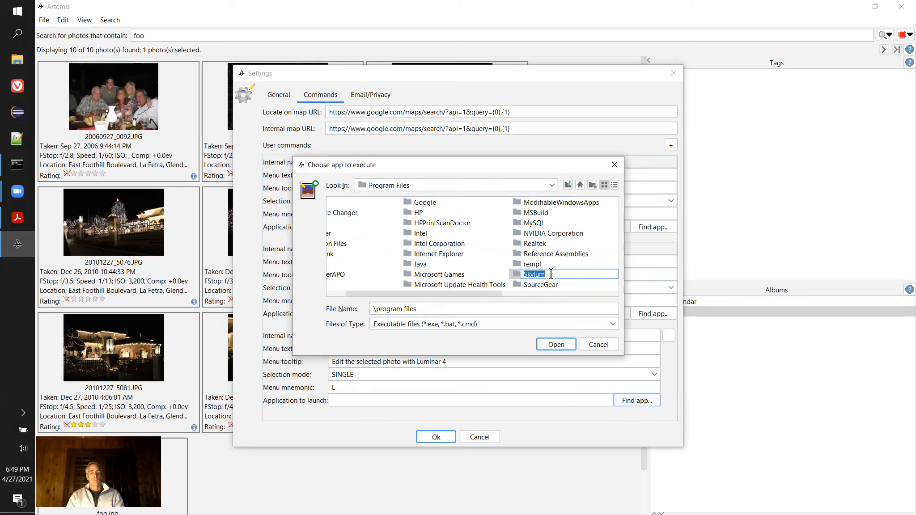
double_click(517, 275)
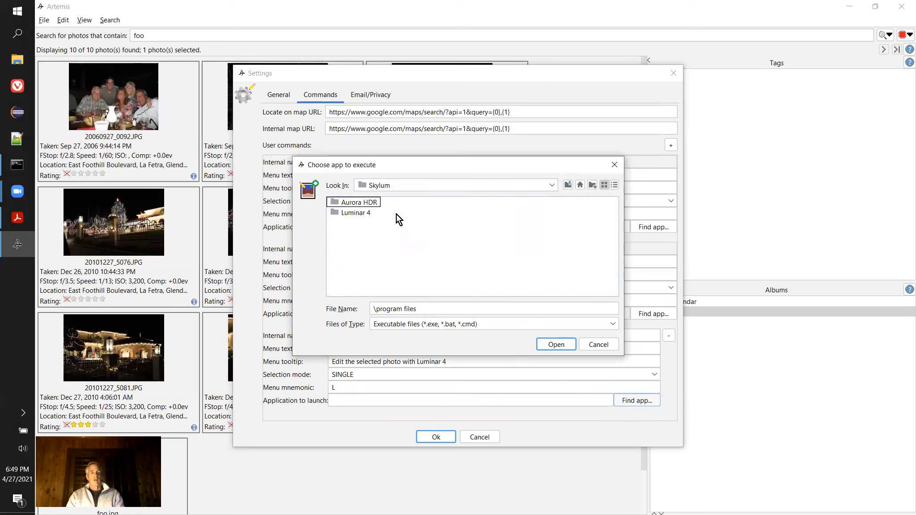
double_click(336, 214)
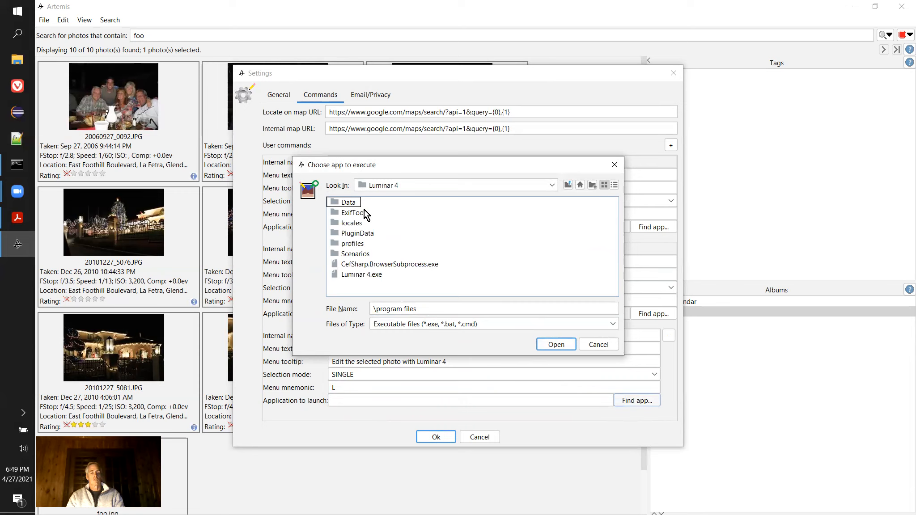
left_click(364, 275)
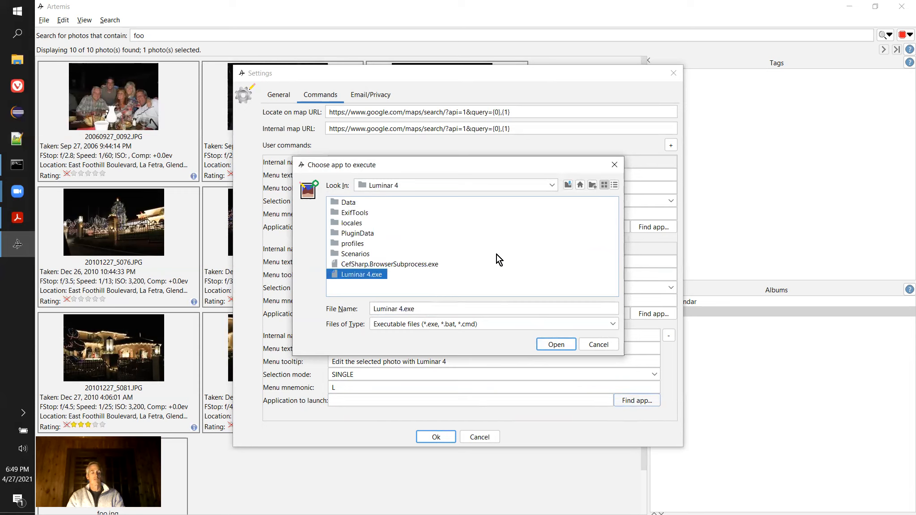
left_click(550, 345)
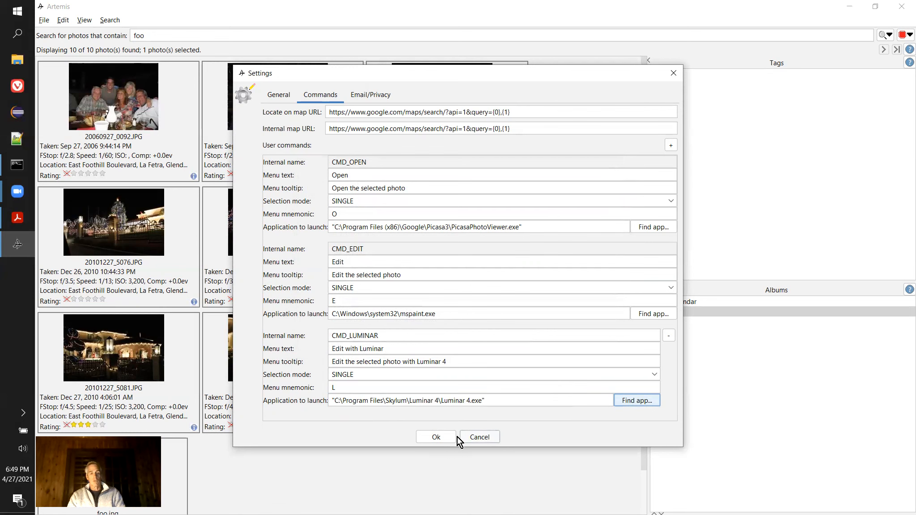
left_click(436, 438)
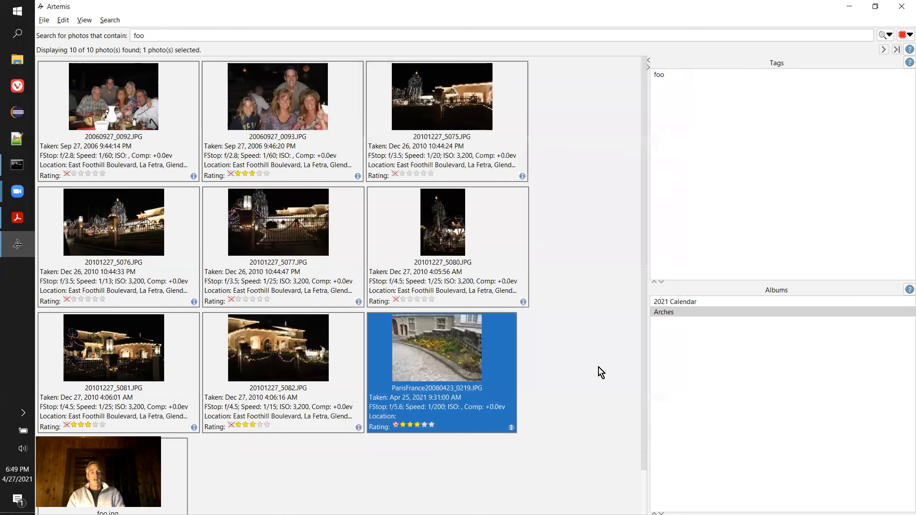
- Open the selected photo ParisFrance20080423_0219.JPG with the "Edit with Luminar" command, then close Luminar 4
right_click(400, 322)
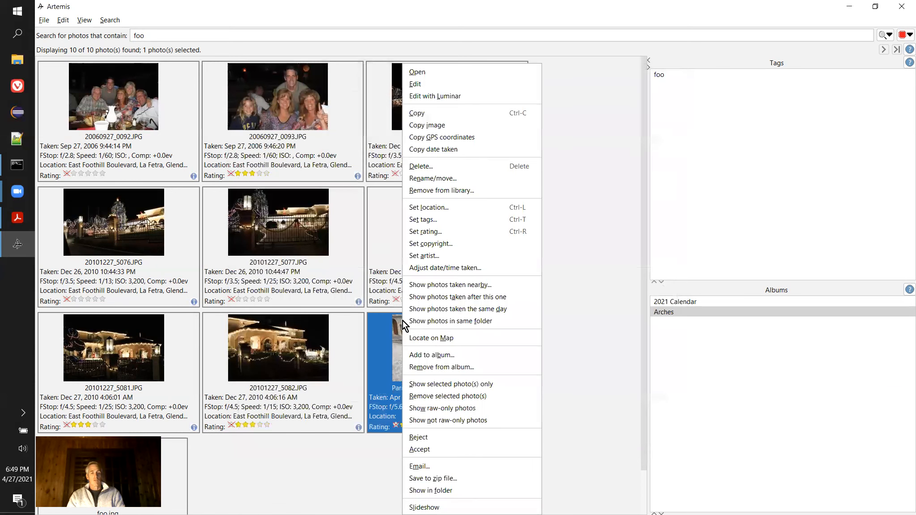
left_click(458, 97)
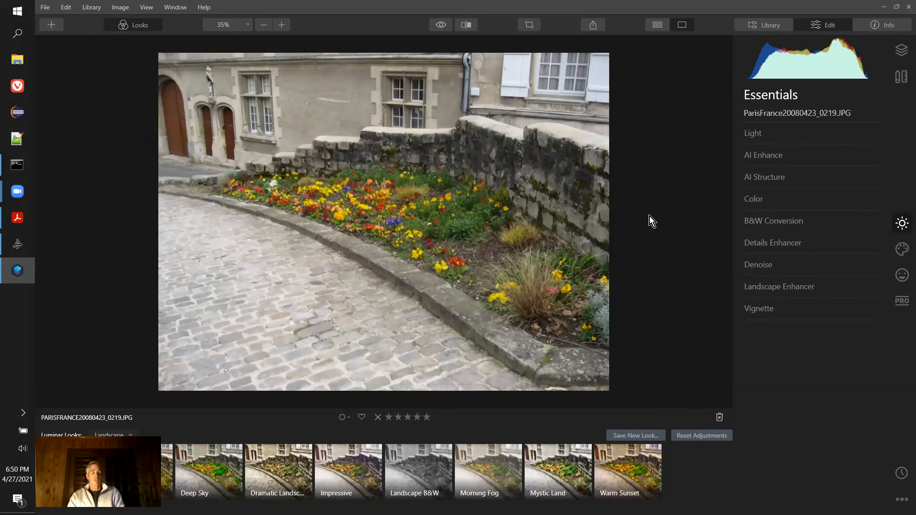
left_click(906, 9)
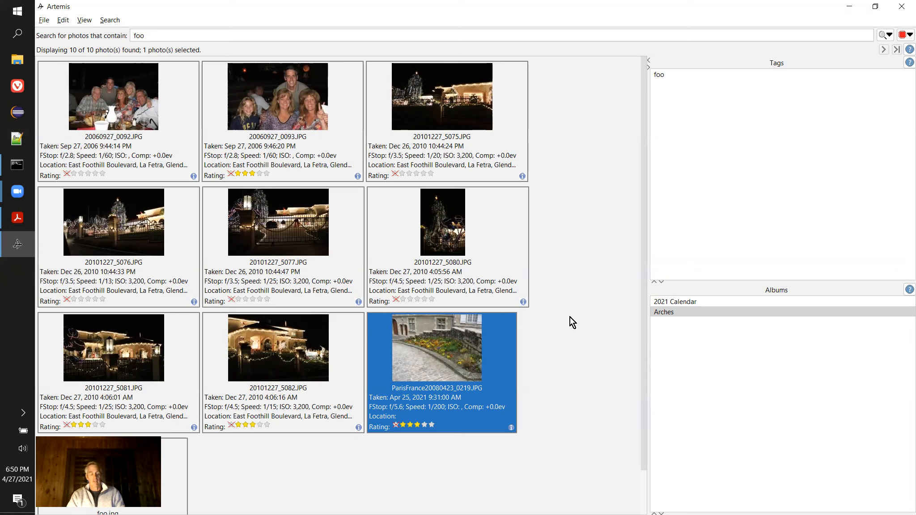
- Switch to the ArtemisPresentation.pdf presentation in Adobe Acrobat
key("alt+Tab")
key("alt+Tab")
key("alt+Tab")
key("alt+Tab")
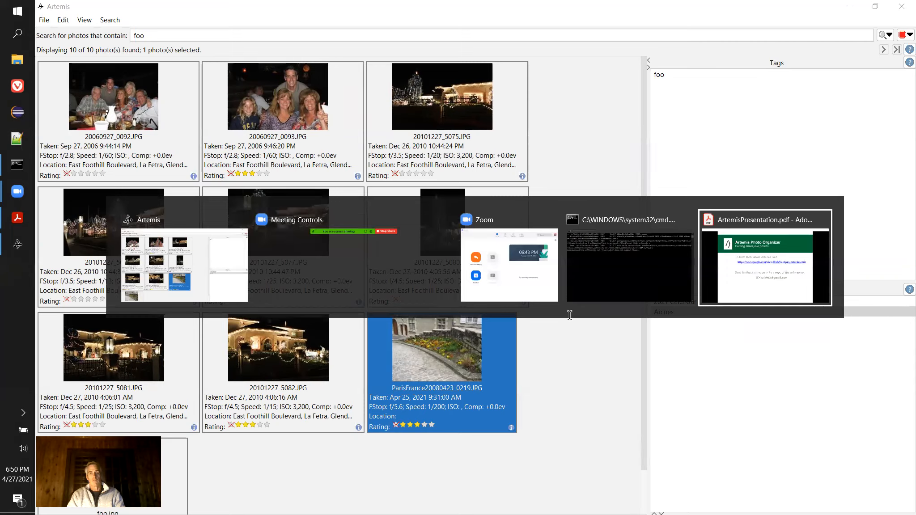